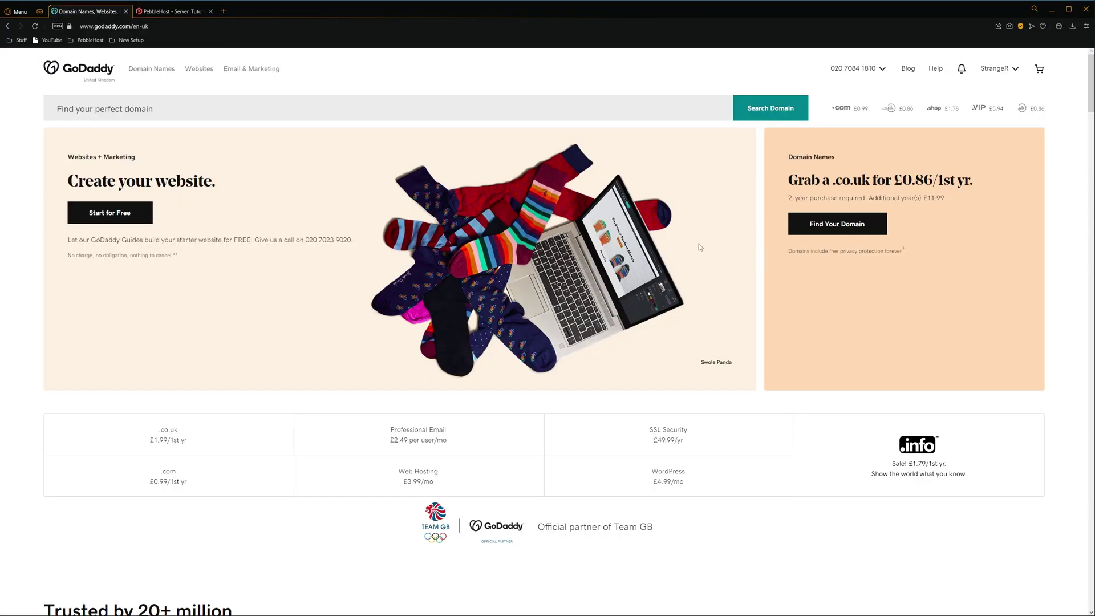
Step: Go from My Products to DNS zone management for strangestann.co.uk
click(1019, 74)
click(930, 159)
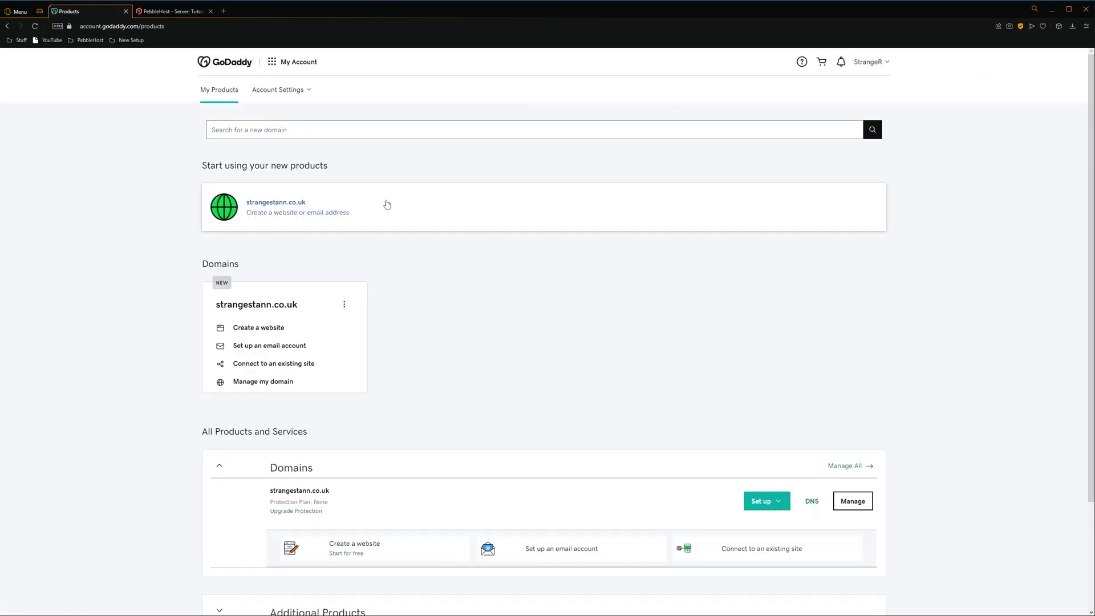
click(387, 205)
click(322, 100)
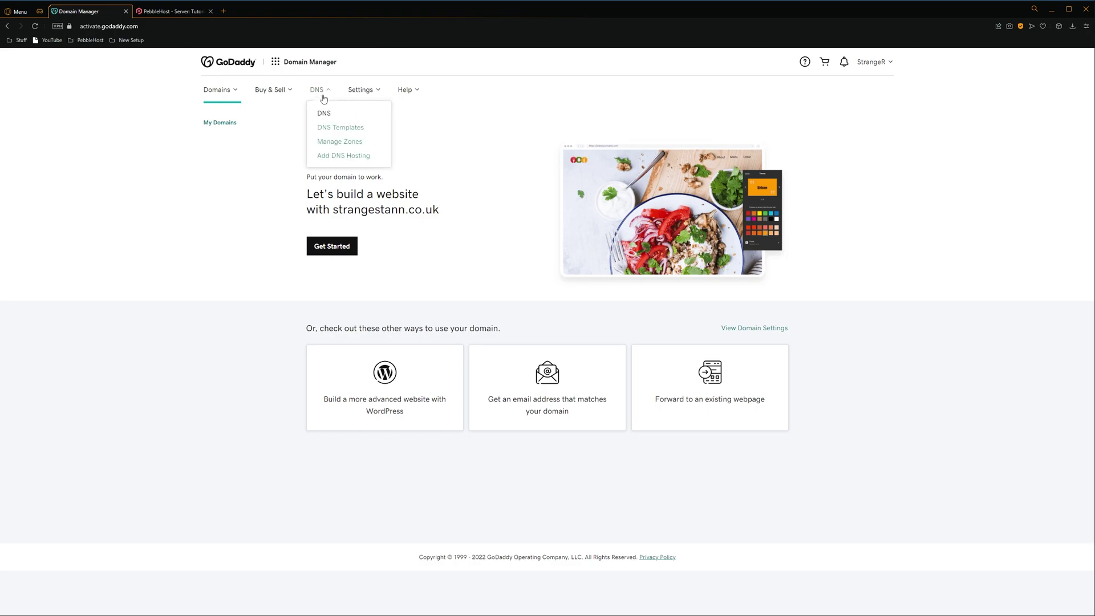
click(346, 146)
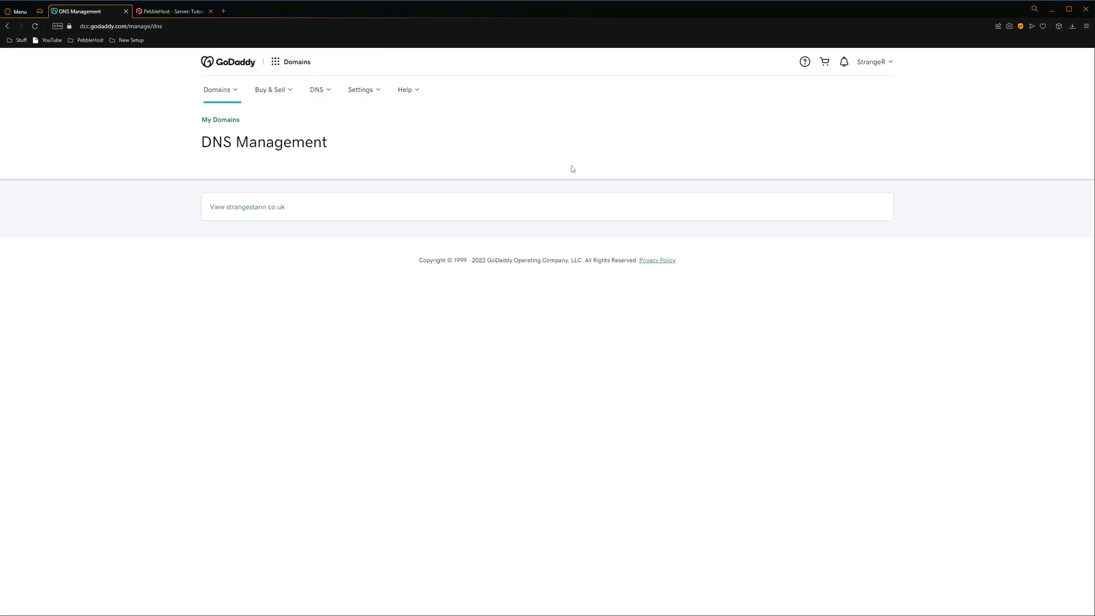
Step: Delete the parked A record from strangestann.co.uk's DNS records and confirm
click(253, 207)
scroll(454, 112, up, 1)
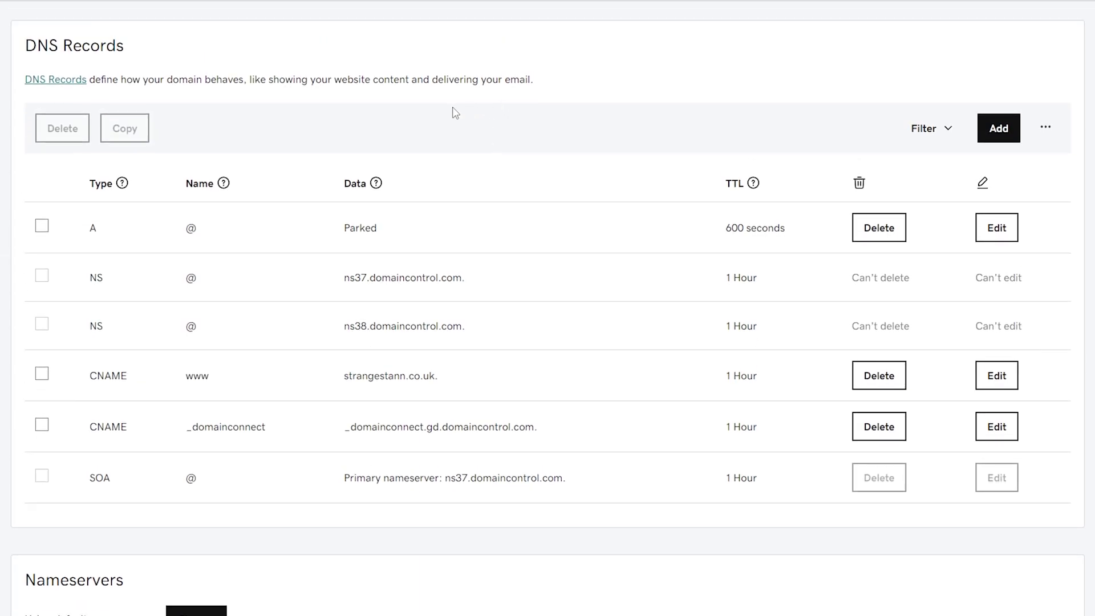
scroll(454, 112, down, 1)
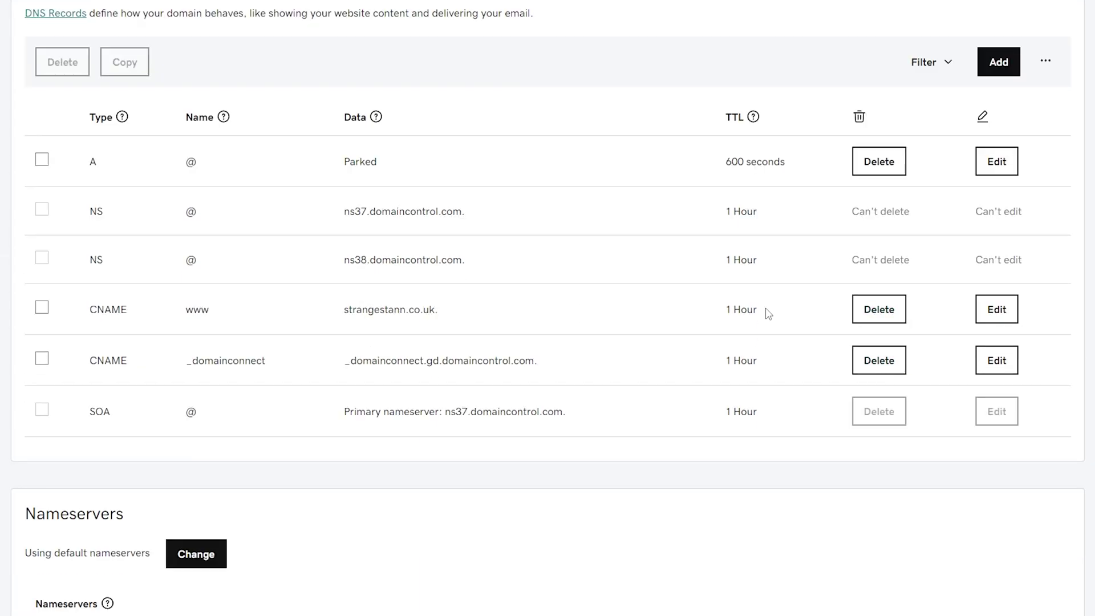
click(858, 164)
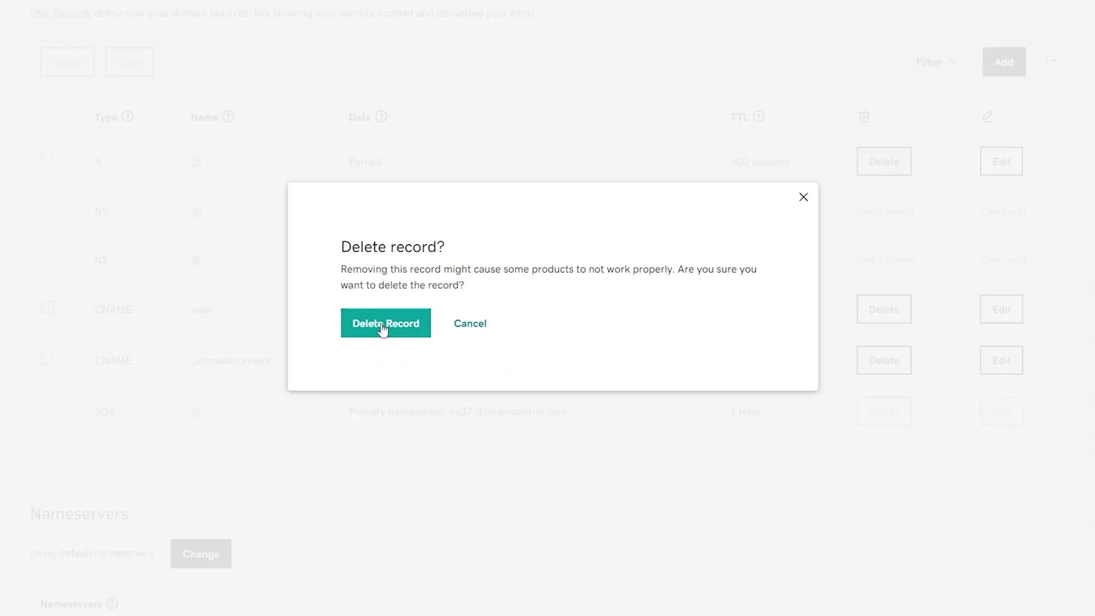
click(383, 330)
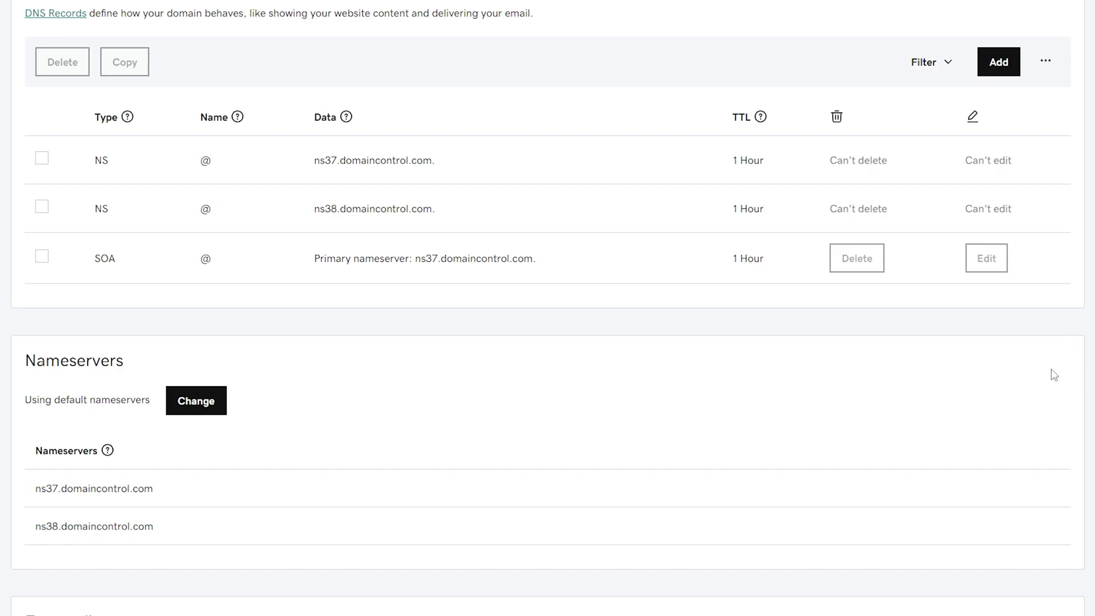
Step: Start a new A record named play
click(998, 61)
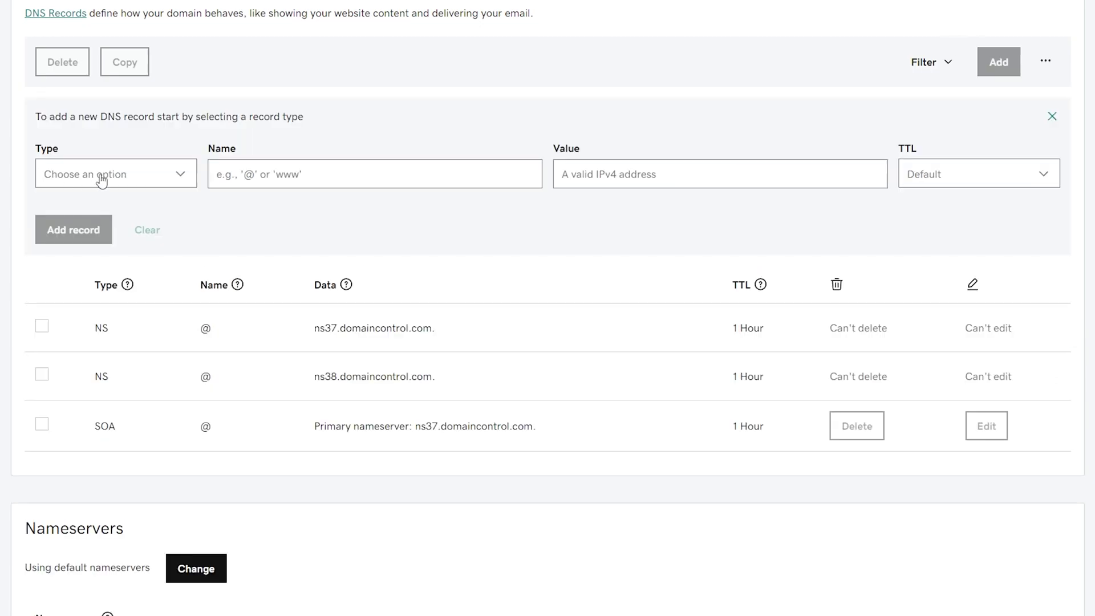
click(101, 180)
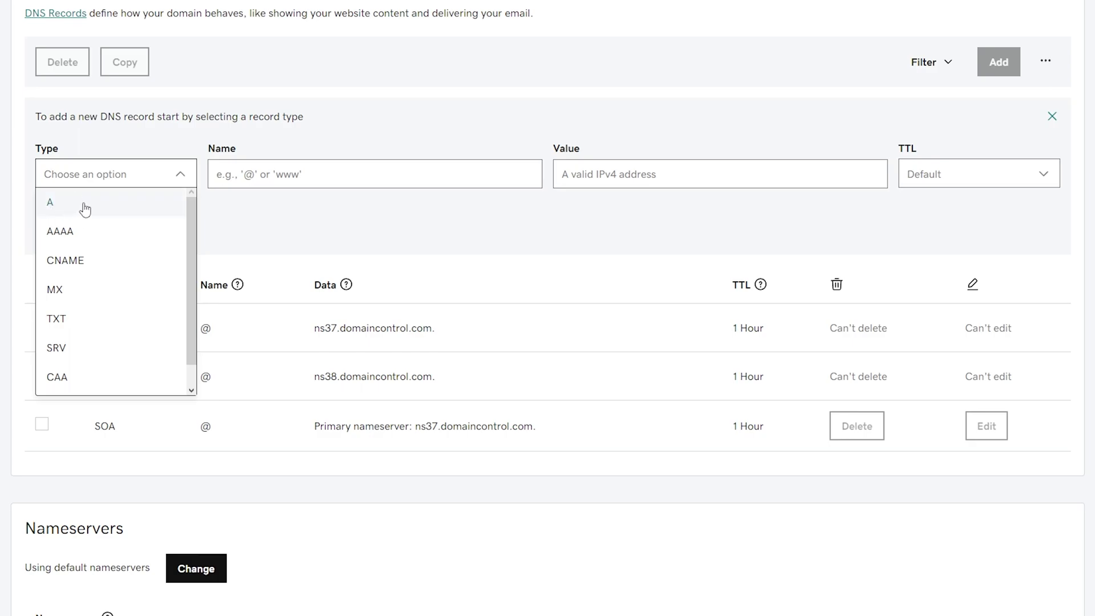
click(86, 205)
scroll(414, 243, down, 1)
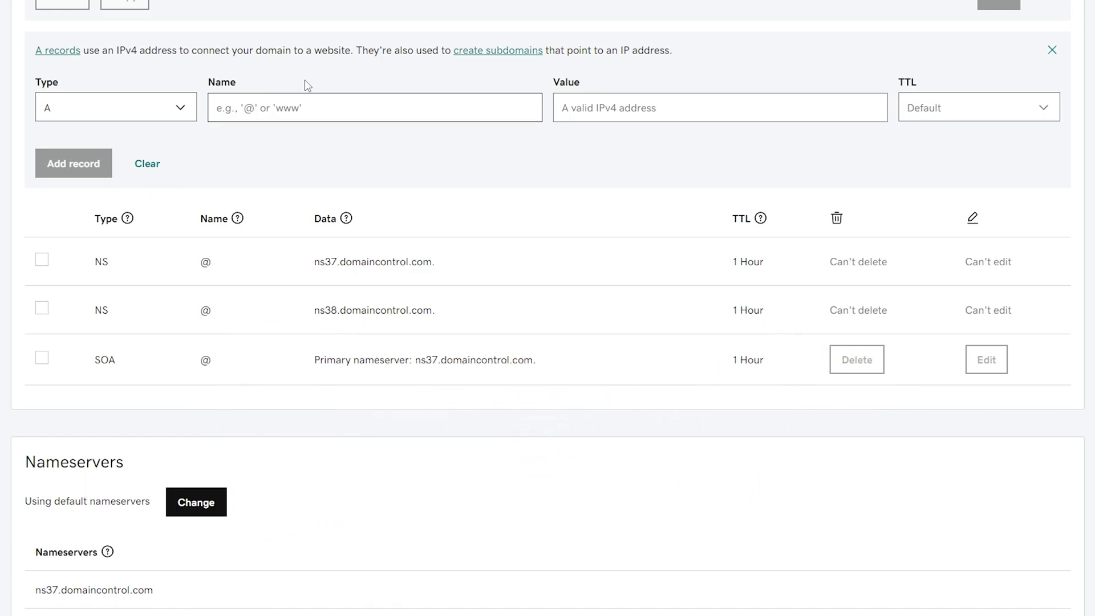
text(play)
scroll(778, 112, up, 2)
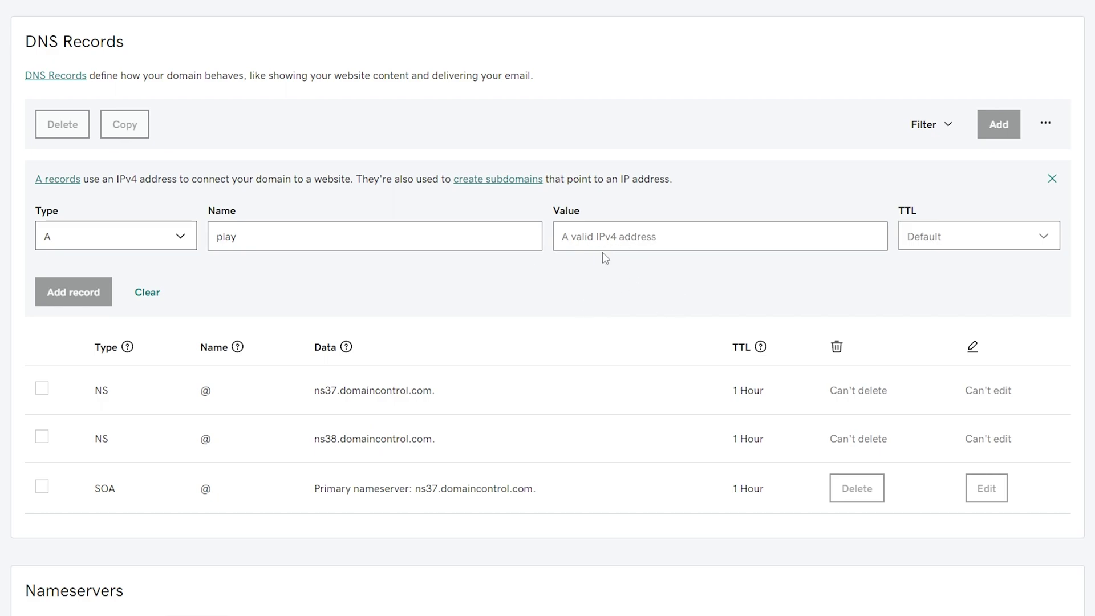
Step: Set the value to 51.222.121.179 without the :25585 port and save the record
click(631, 239)
text(51.222.121.179:25585)
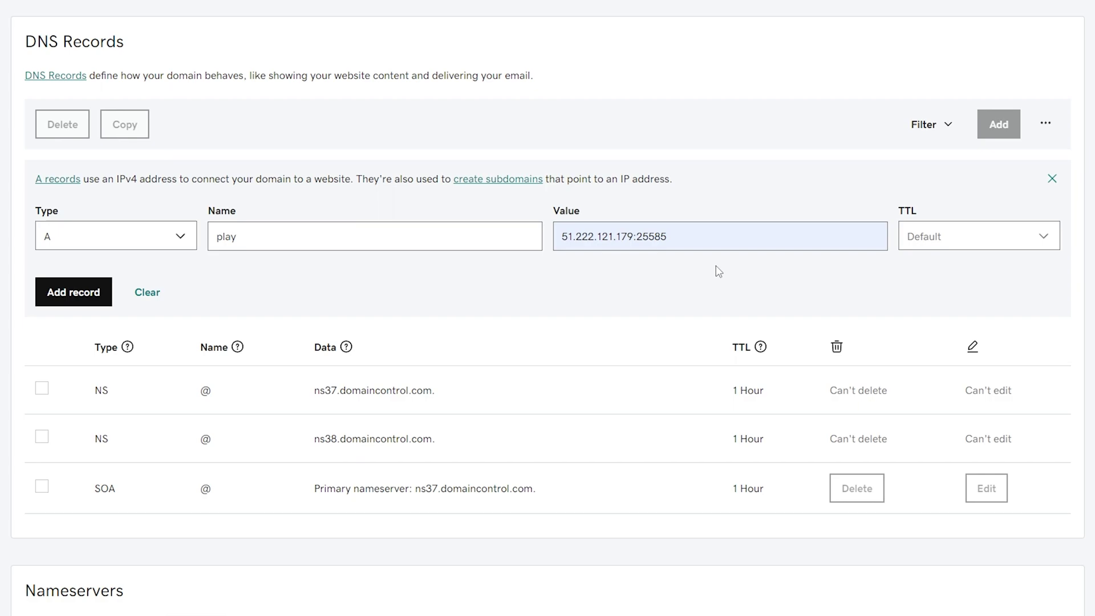
key(shift+Left)
key(shift+Left)
key(shift+Left)
key(shift+Left)
key(shift+Left)
key(shift+Left)
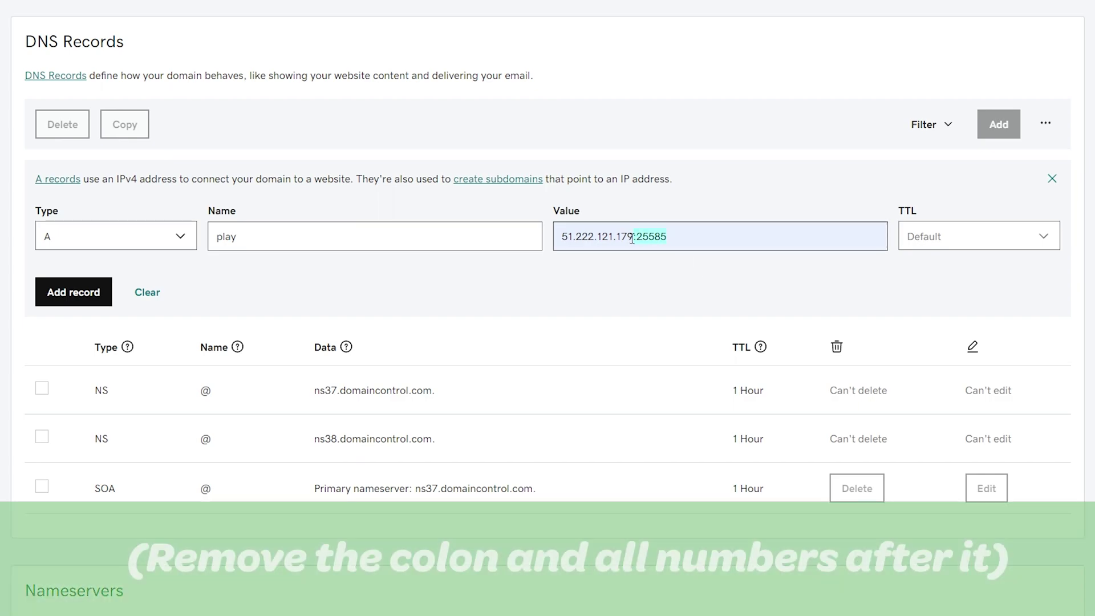
key(BackSpace)
key(Escape)
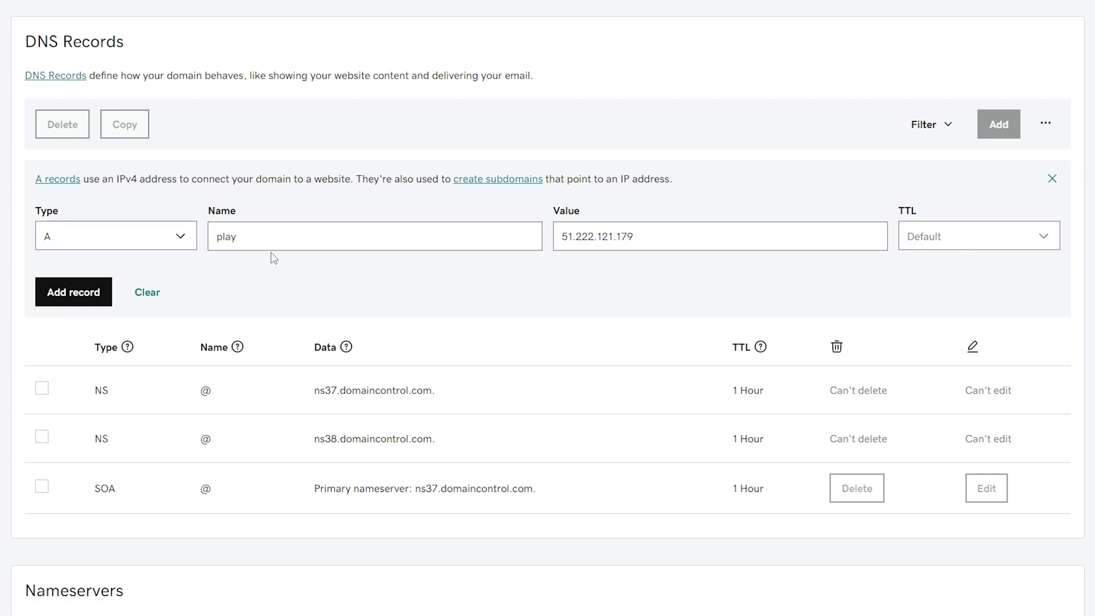
click(59, 294)
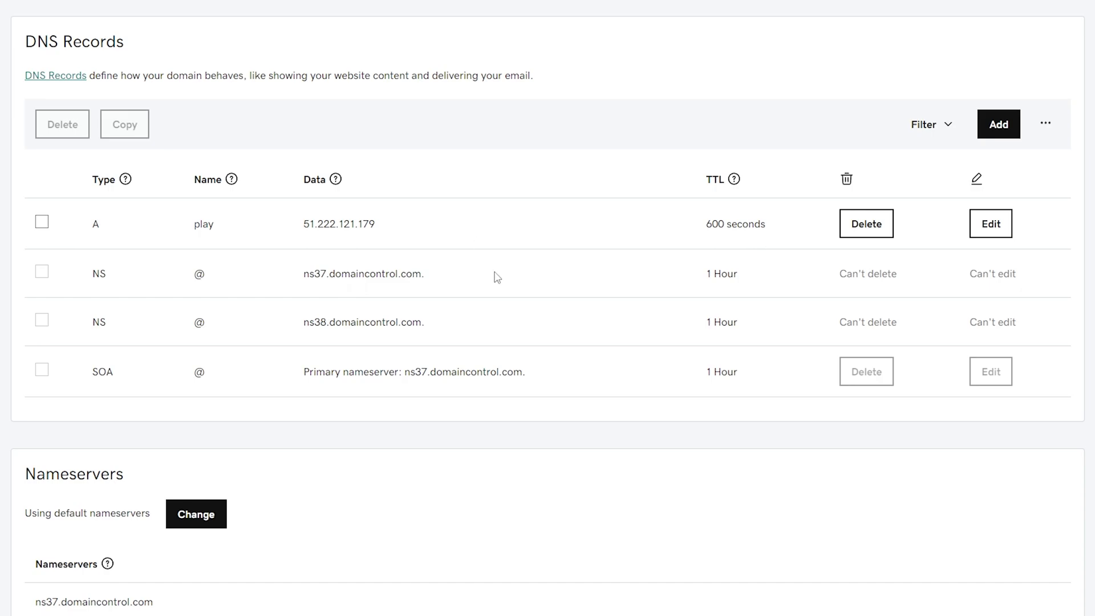
Step: Start an SRV record with service _minecraft, protocol _tcp and name play
click(998, 129)
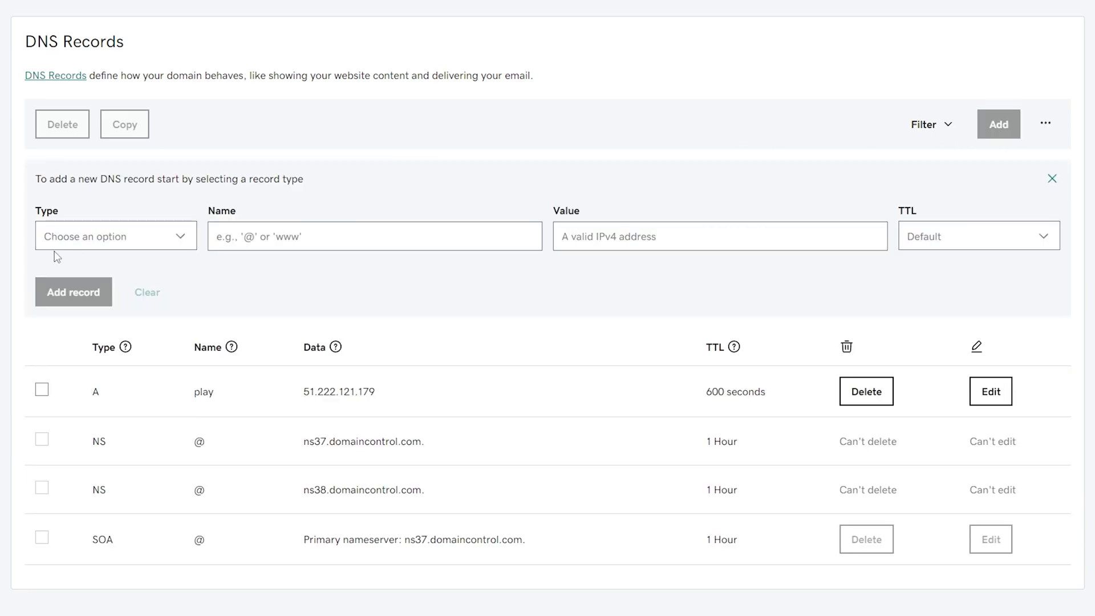
click(85, 237)
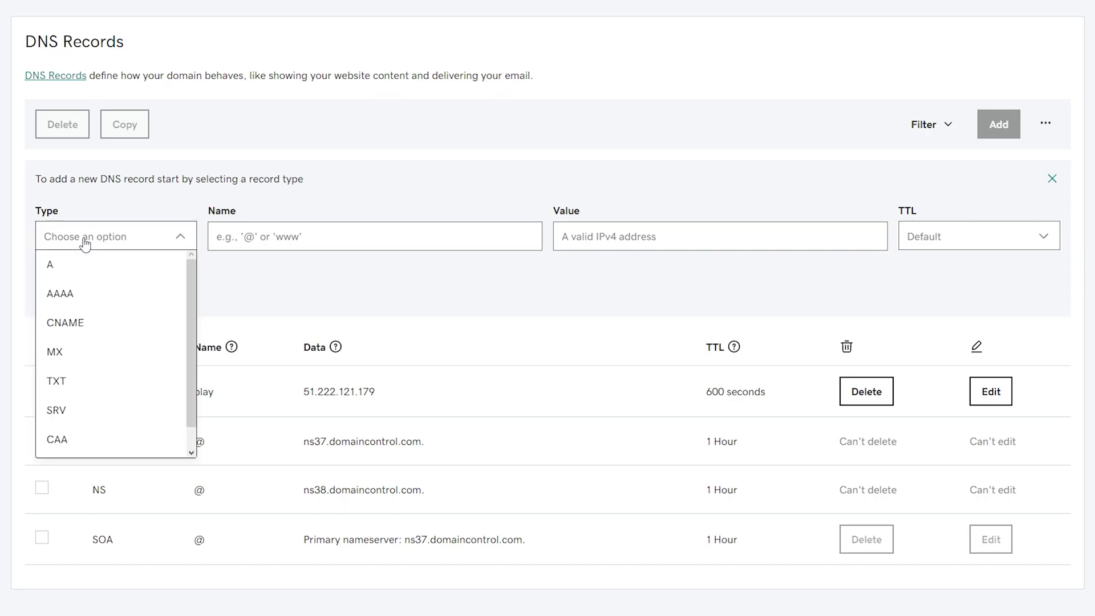
click(86, 421)
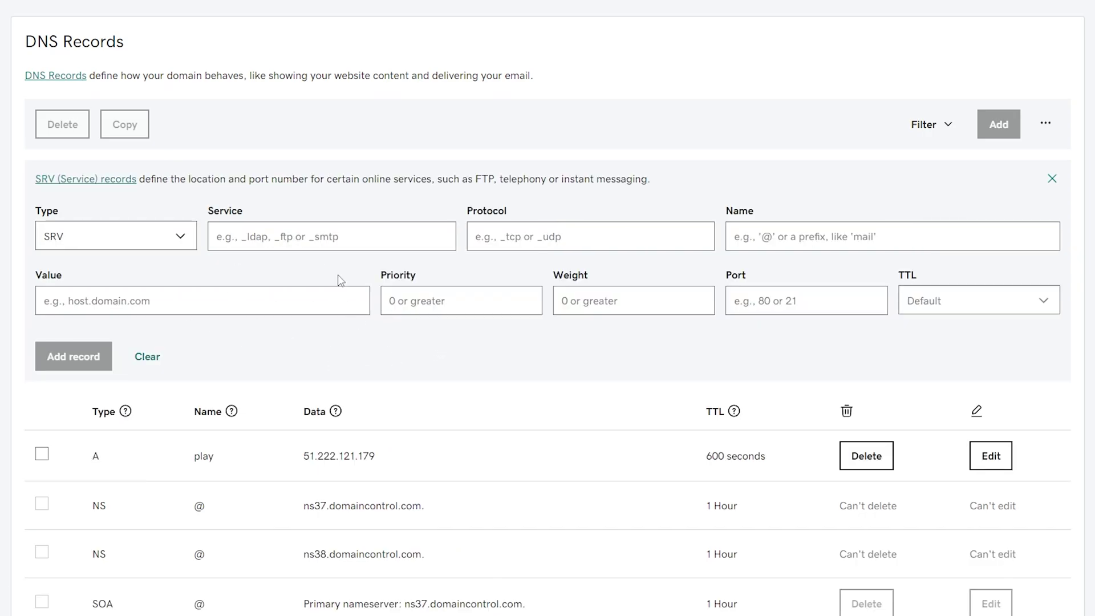
click(364, 245)
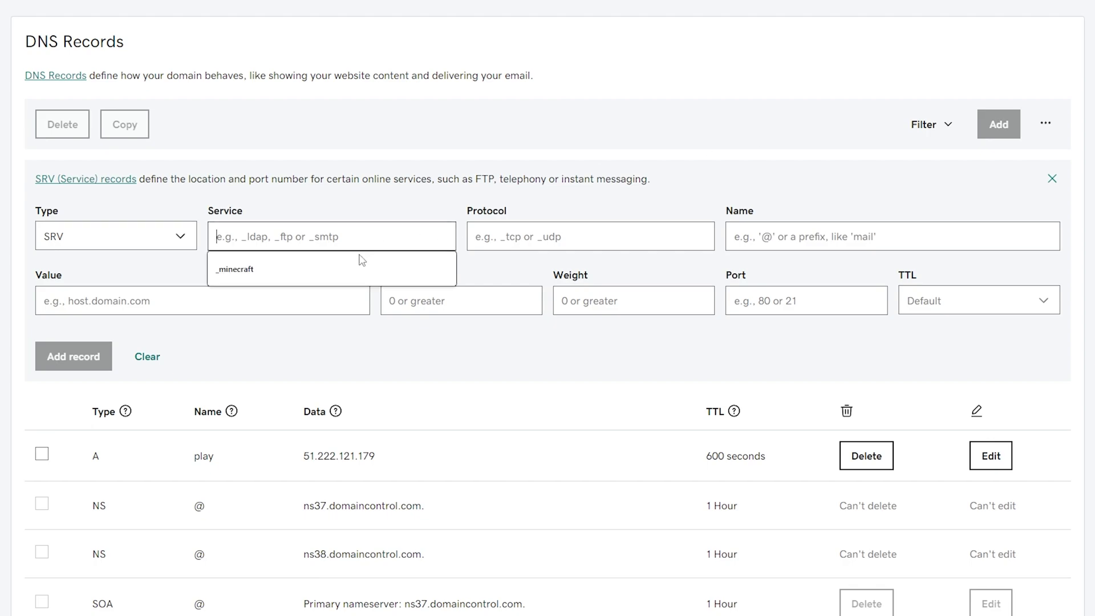
click(269, 282)
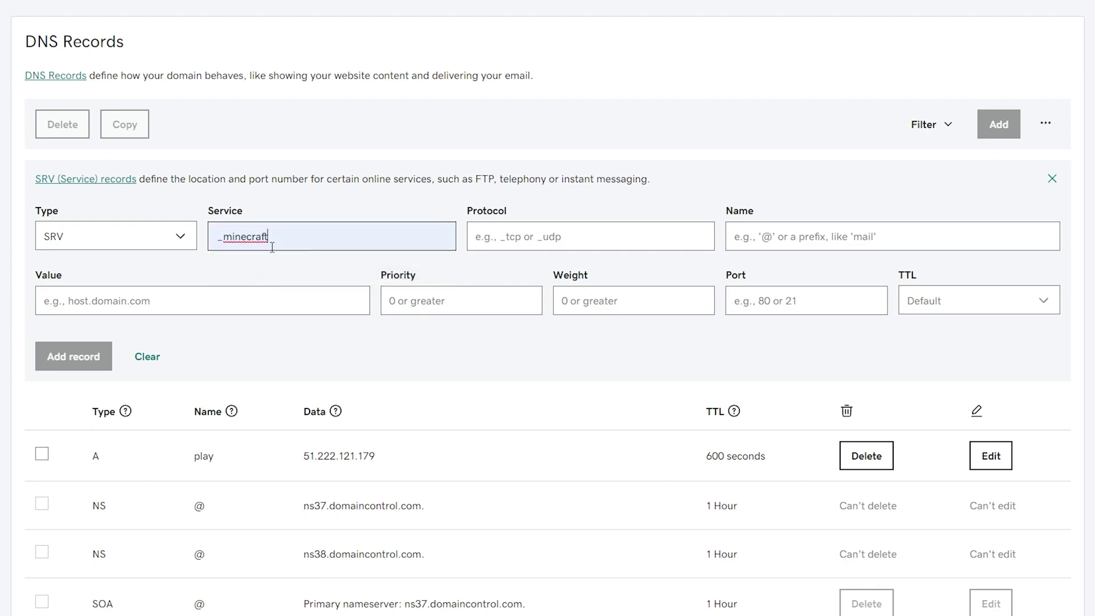
click(500, 244)
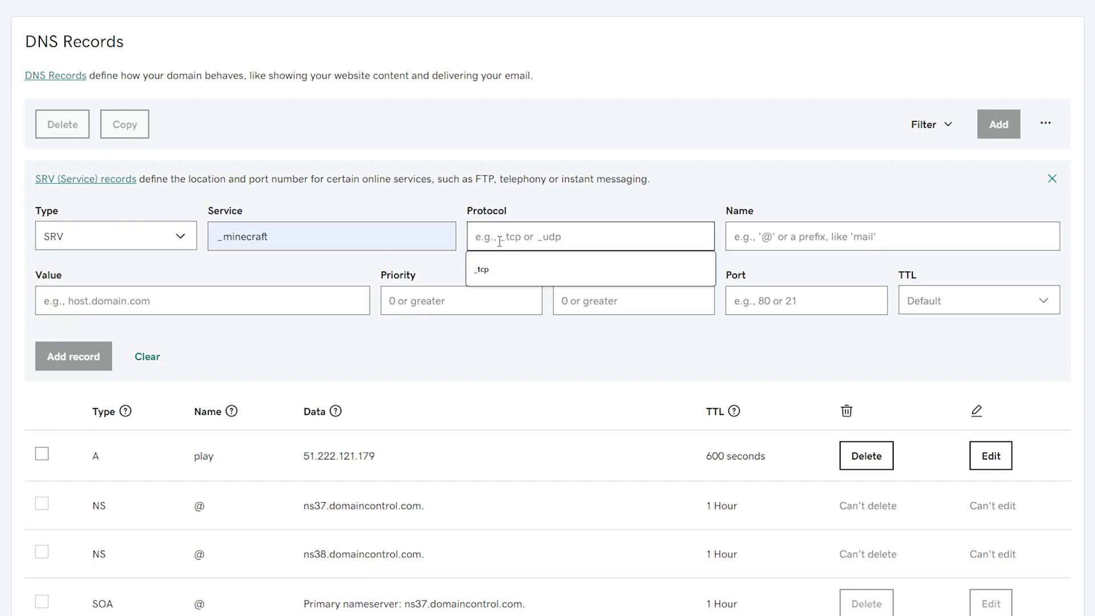
click(497, 283)
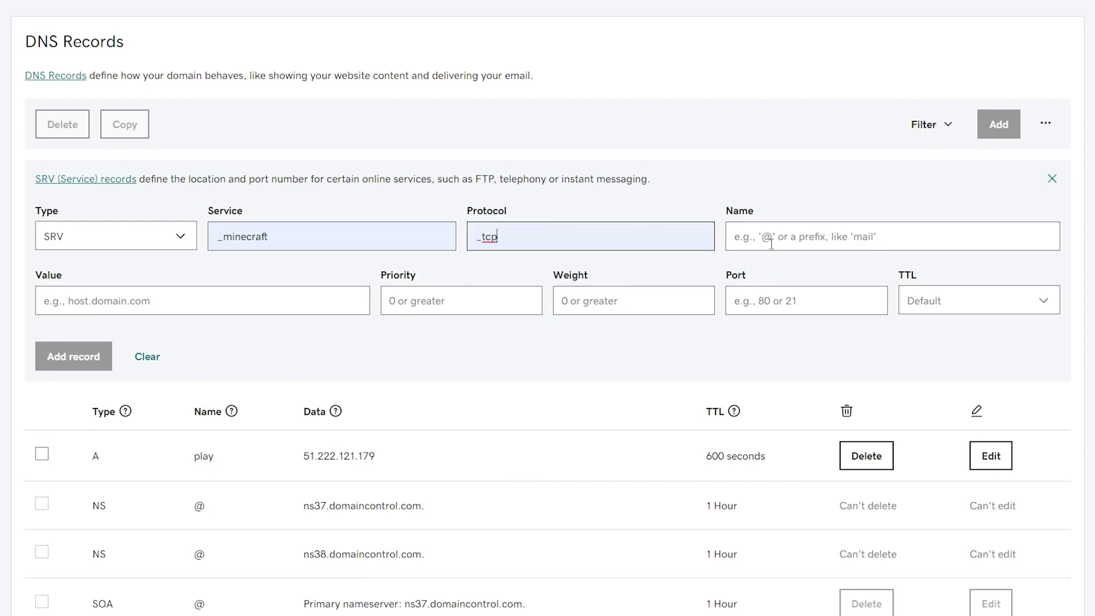
click(772, 244)
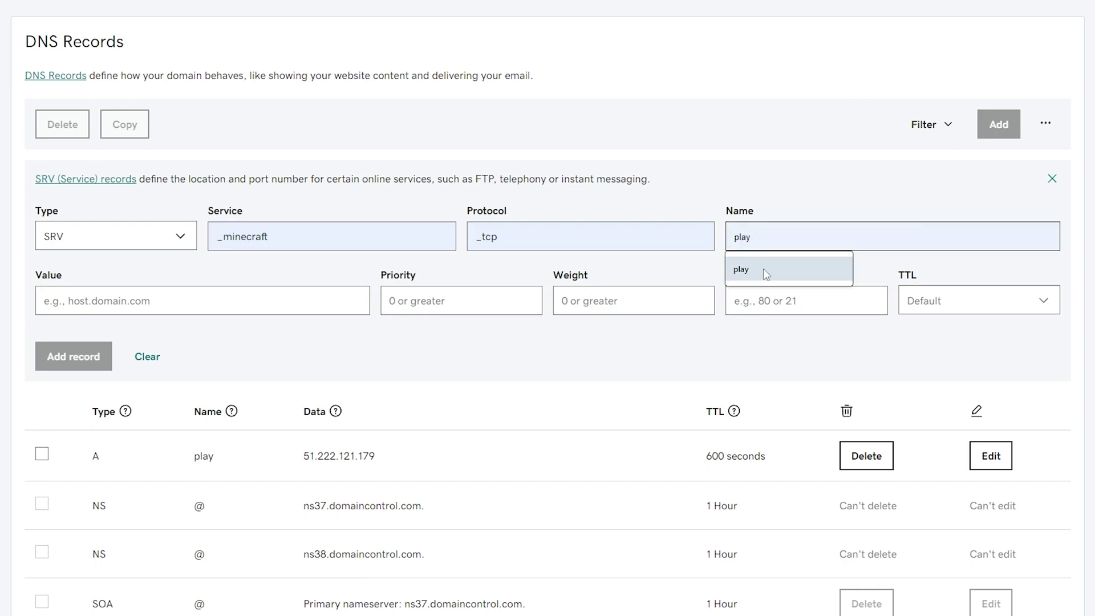
click(763, 269)
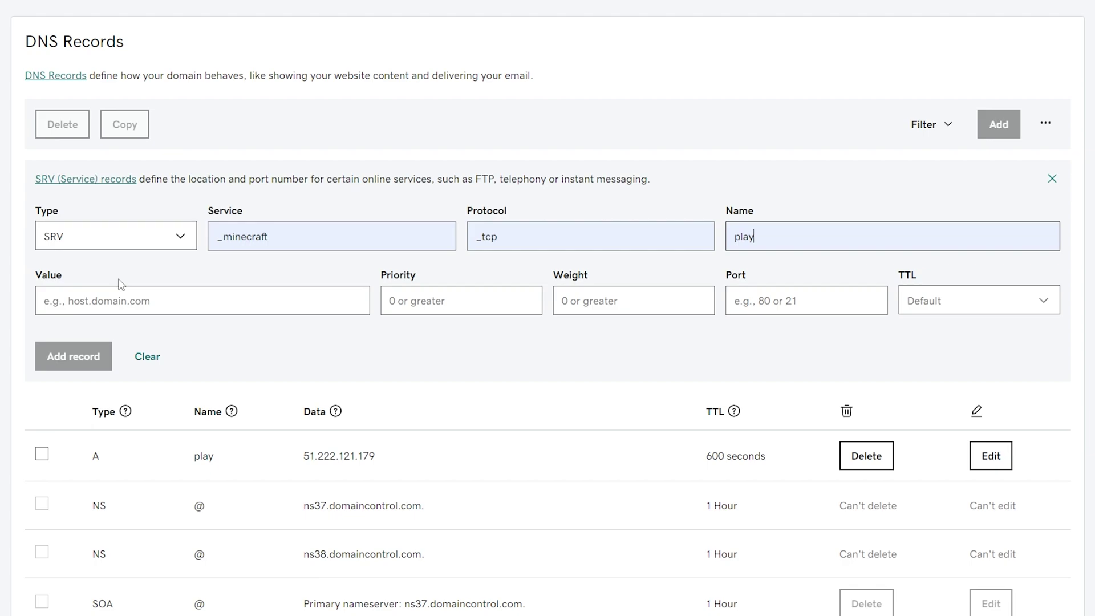
Step: Set target play.strangestann.co.uk, priority 5, weight 0, and copy port 25585 from PebbleHost
click(171, 301)
text(play.strangestann.co.uk)
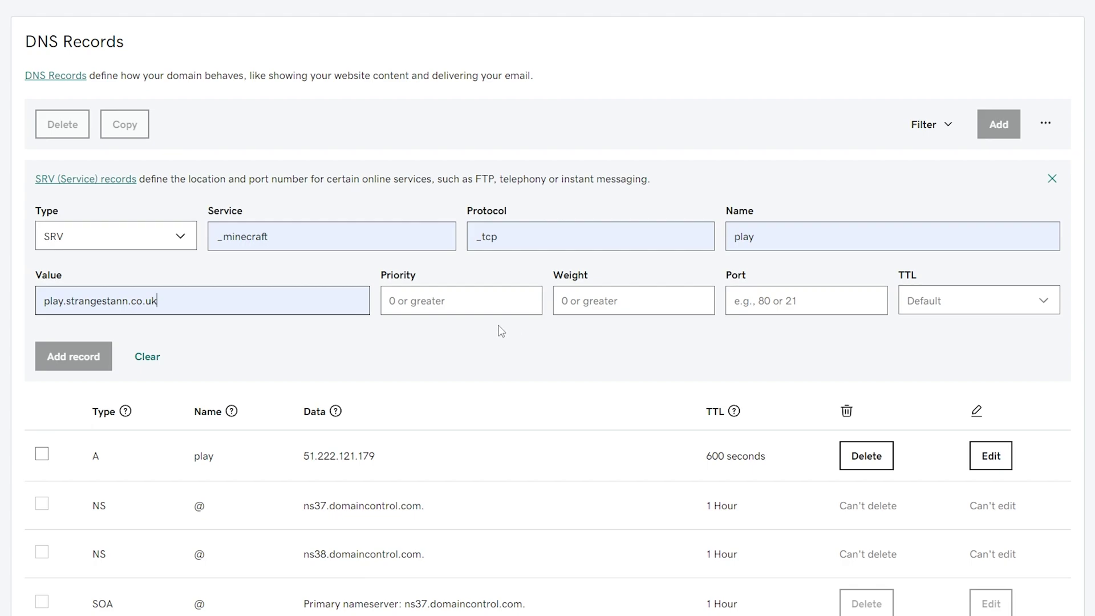
click(422, 301)
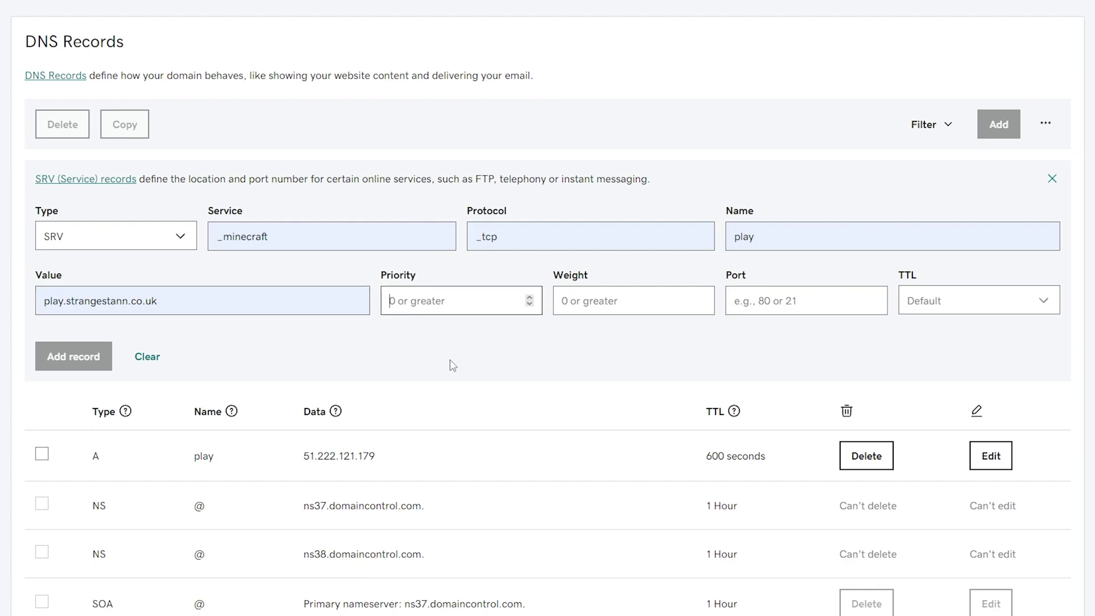
text(5)
click(620, 302)
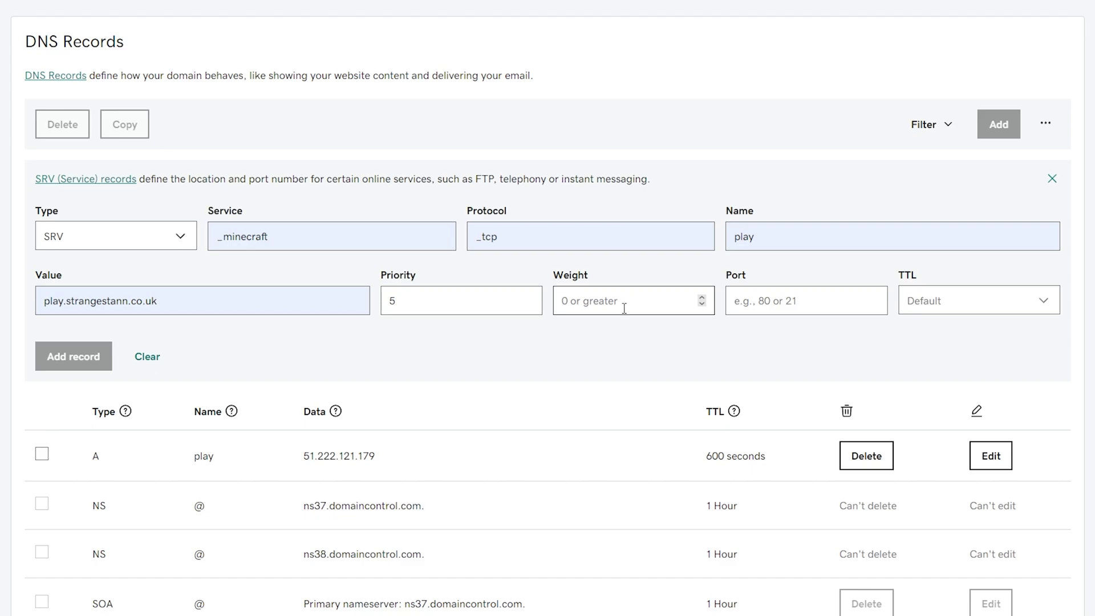
text(0)
click(806, 299)
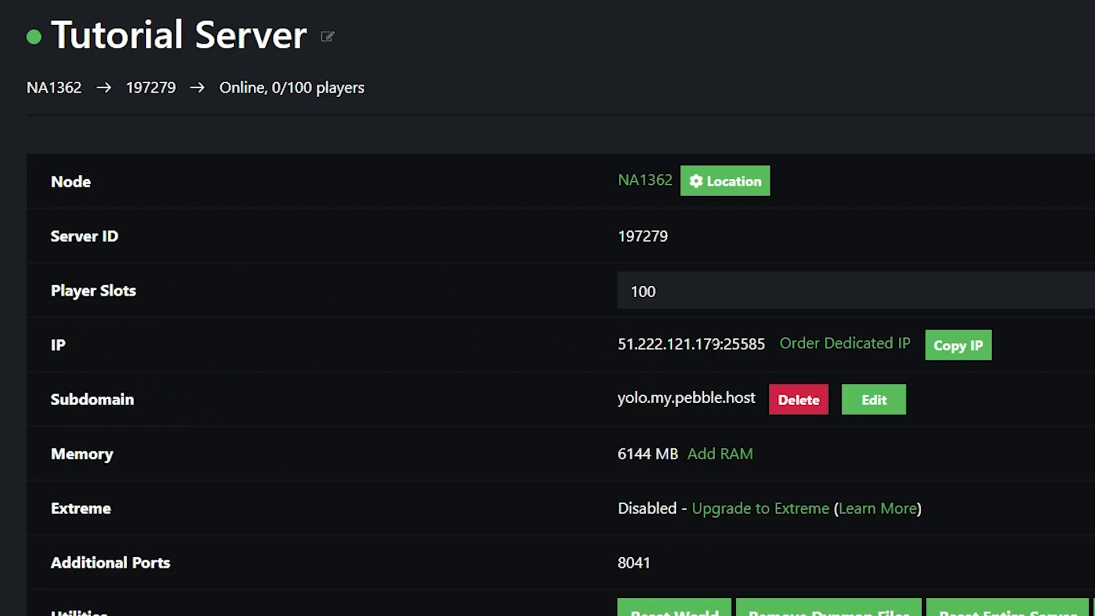
drag(747, 351, 765, 351)
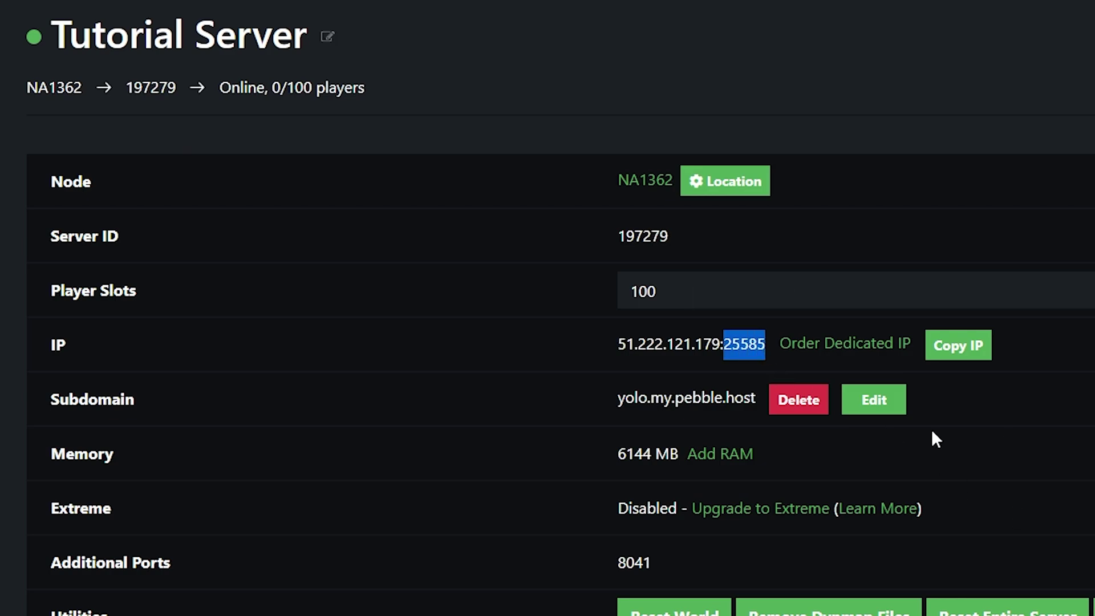
Step: Enter port 25585 and save the _minecraft._tcp.play SRV record
text(25585)
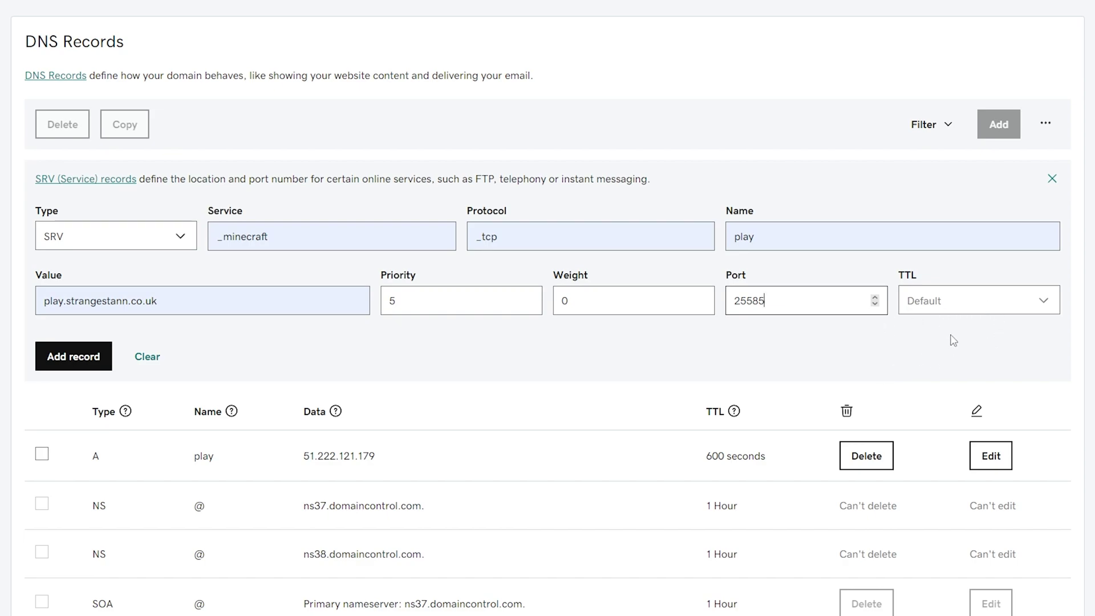
click(71, 358)
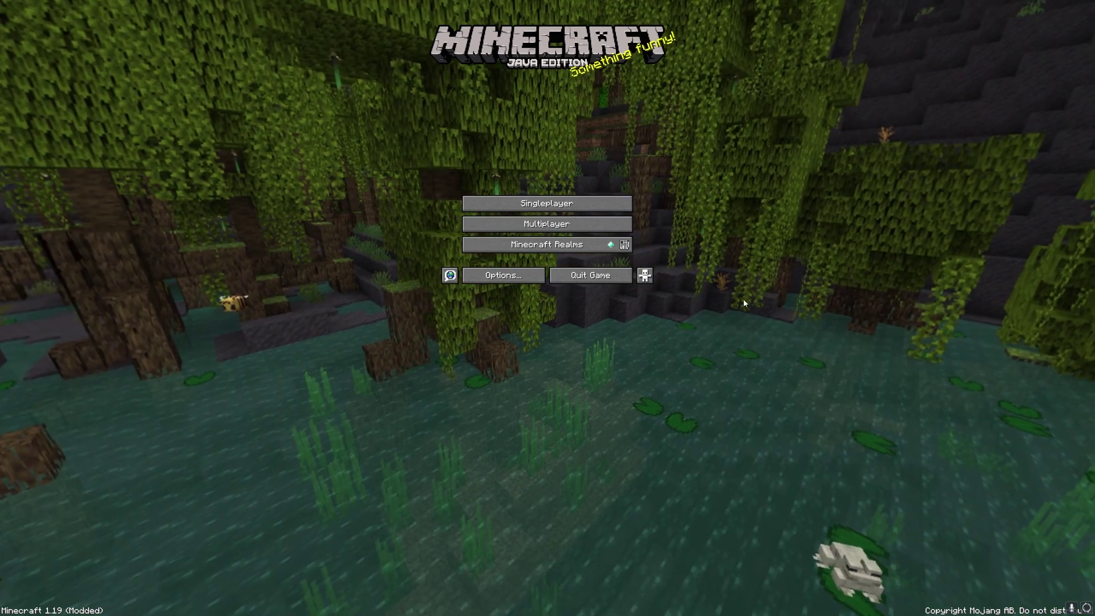
Step: Add a multiplayer server entry with address play.strangestann.co.uk
click(571, 224)
click(626, 580)
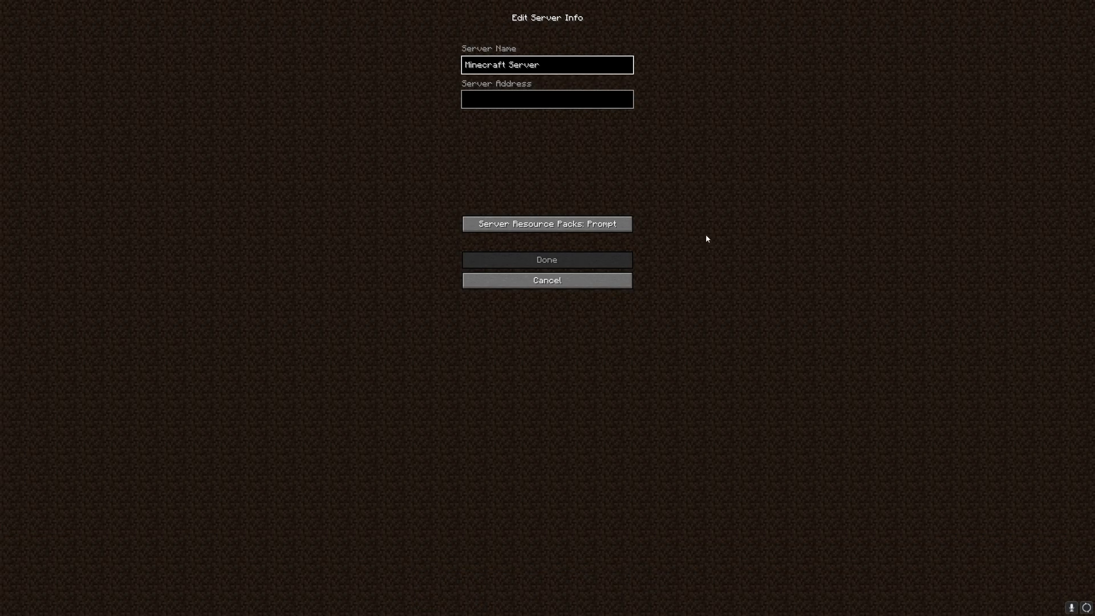
key(Tab)
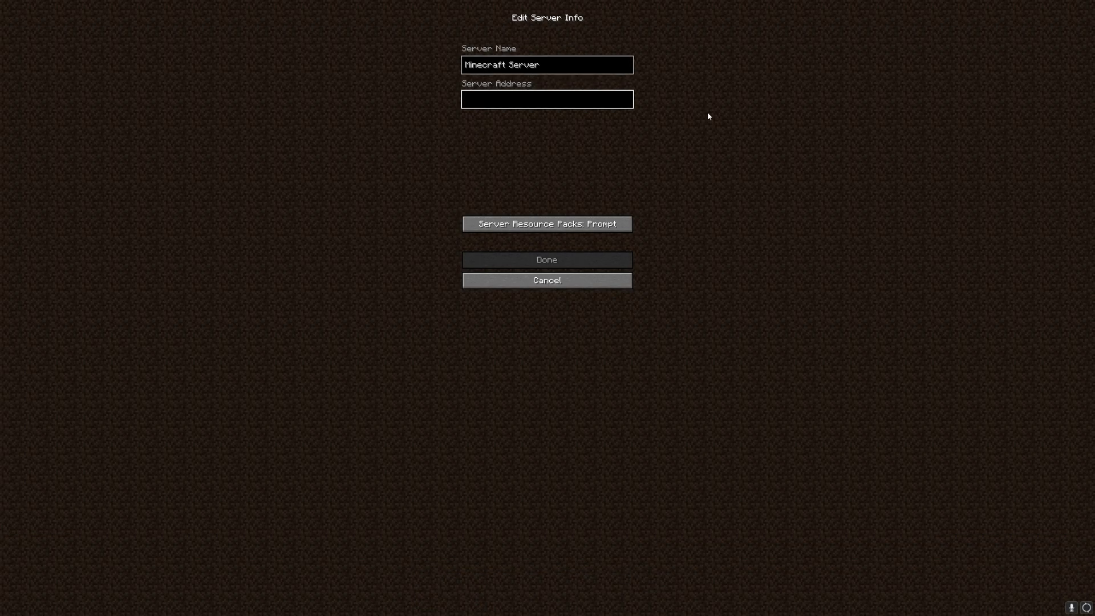
text(play.st)
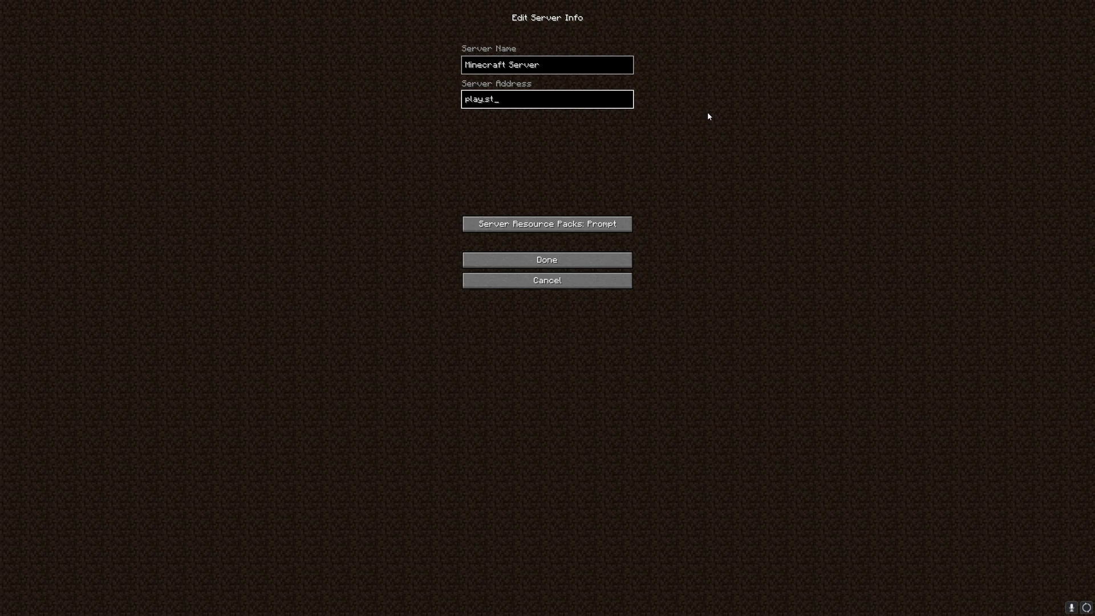
text(rangestann.co.uk)
click(568, 261)
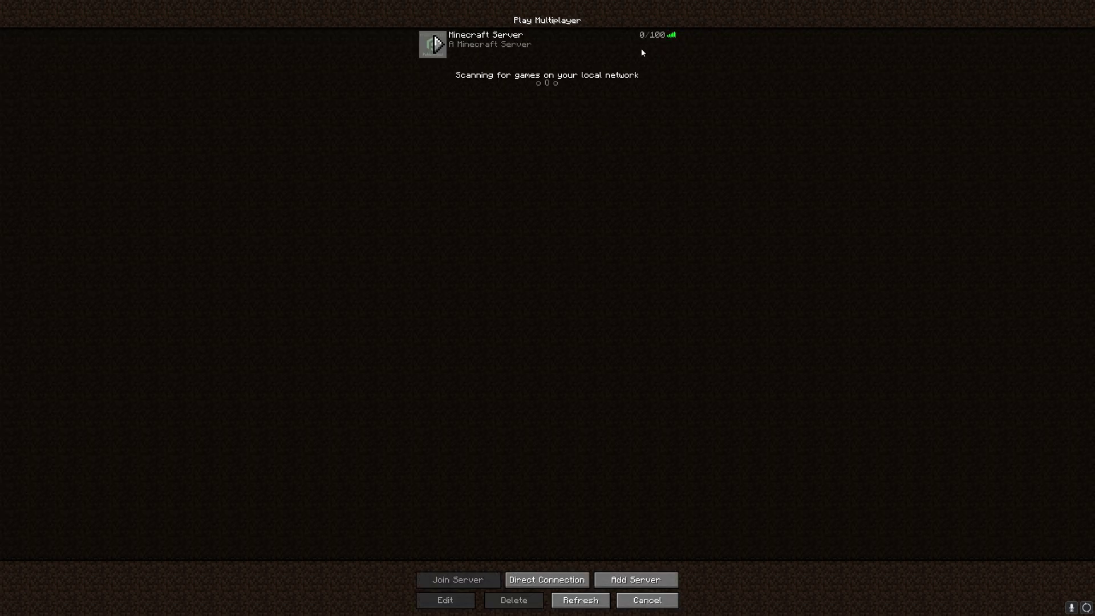
Step: Join the play.strangestann.co.uk server and walk forward toward the acacia tree
double_click(596, 50)
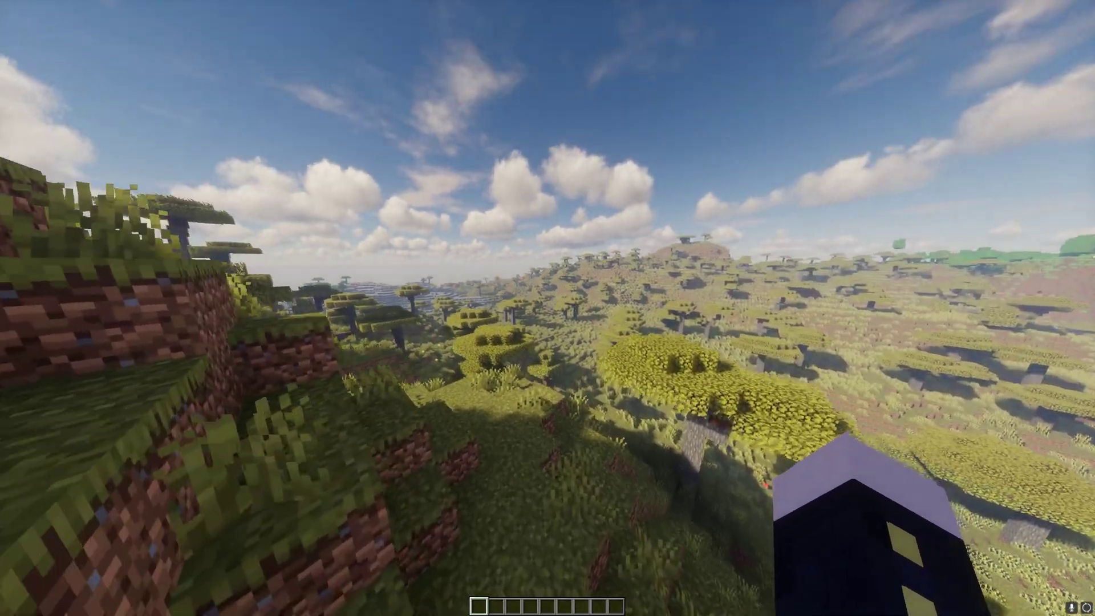
key(w)
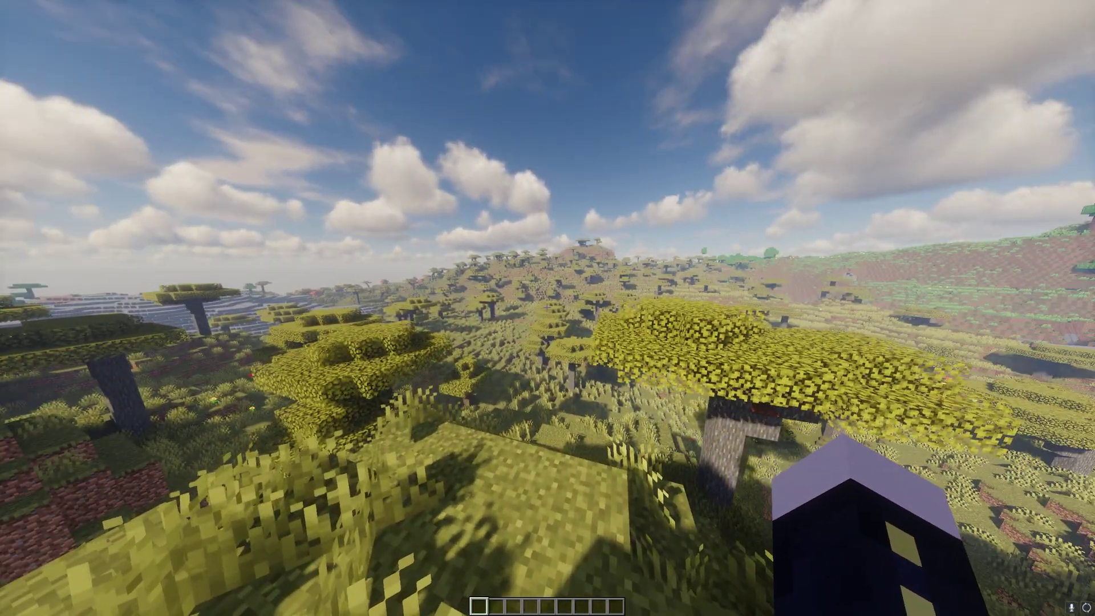
key(w)
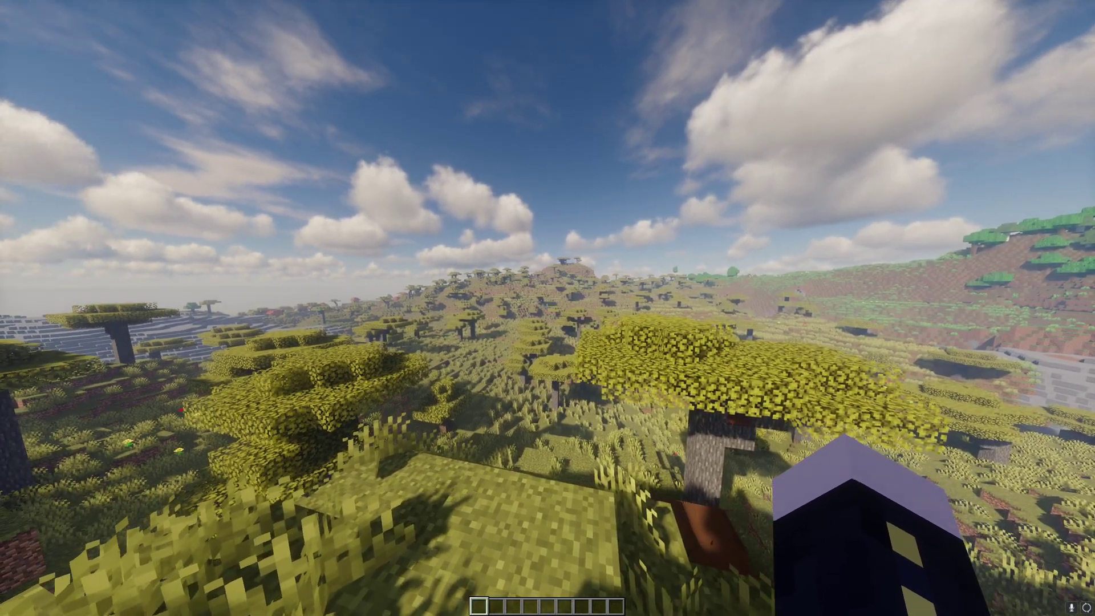